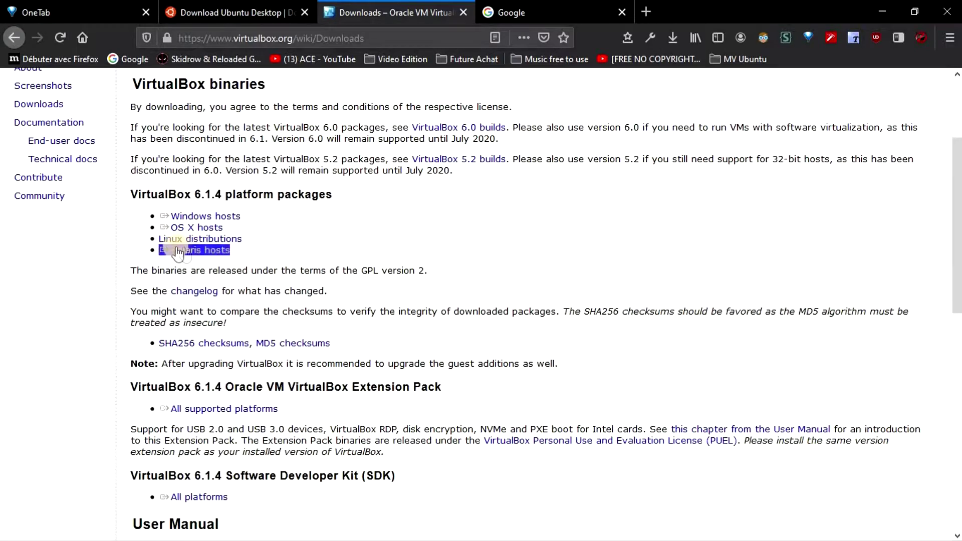
- Download the VirtualBox 6.1.4 platform package for Windows hosts from the VirtualBox downloads page
{"action": "scroll", "coordinate": [292, 300], "scroll_direction": "up", "scroll_amount": 3}
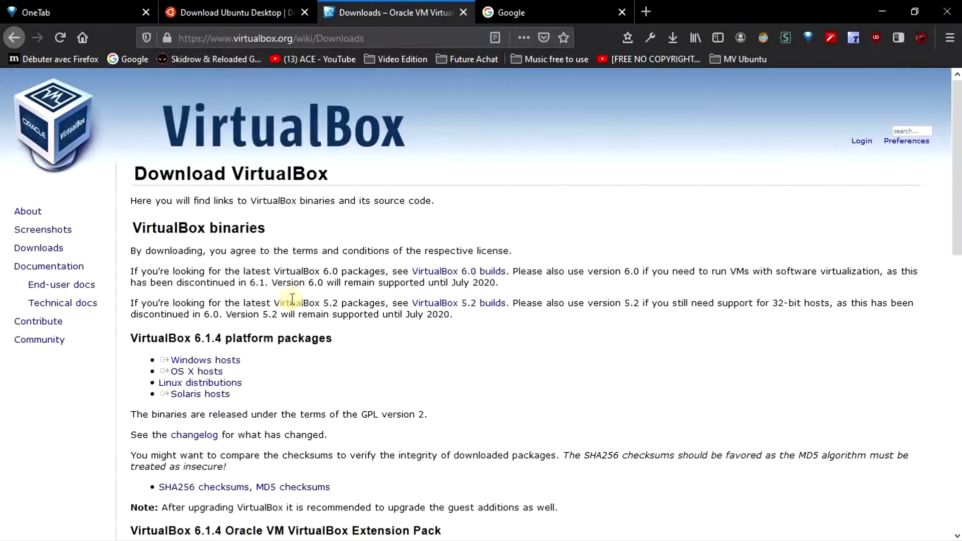
{"action": "left_click", "coordinate": [234, 364]}
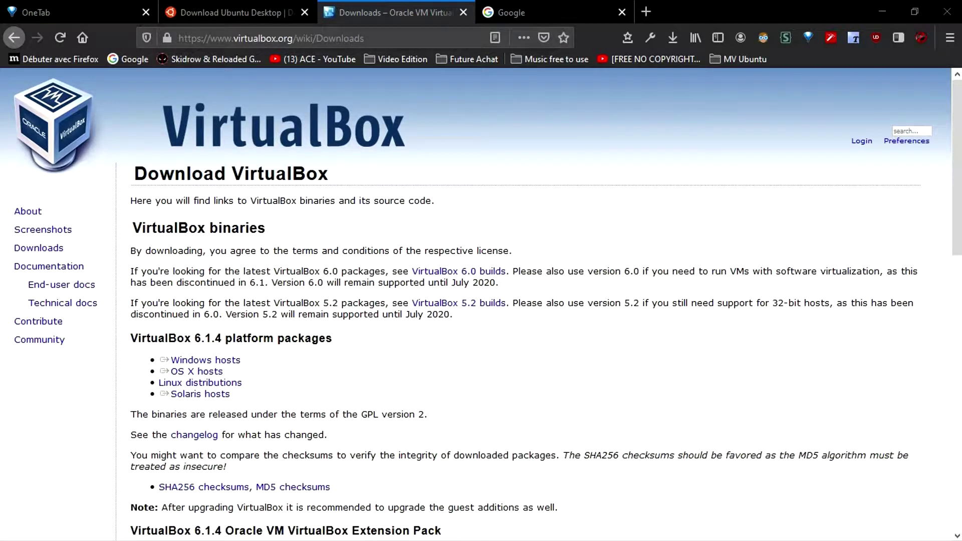
{"action": "left_click_drag", "start_coordinate": [453, 236], "coordinate": [527, 271]}
{"action": "left_click_drag", "start_coordinate": [615, 255], "coordinate": [417, 214]}
{"action": "left_click", "coordinate": [544, 325]}
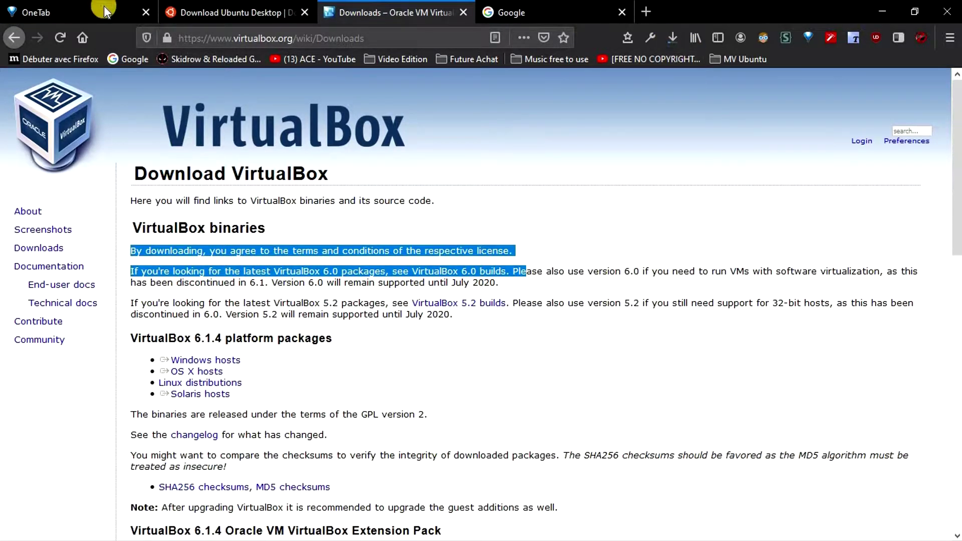
- Download Ubuntu 18.04.4 LTS from the Ubuntu Desktop page and save the file ubuntu-18.04.4-desktop-amd64.iso
{"action": "left_click", "coordinate": [195, 8]}
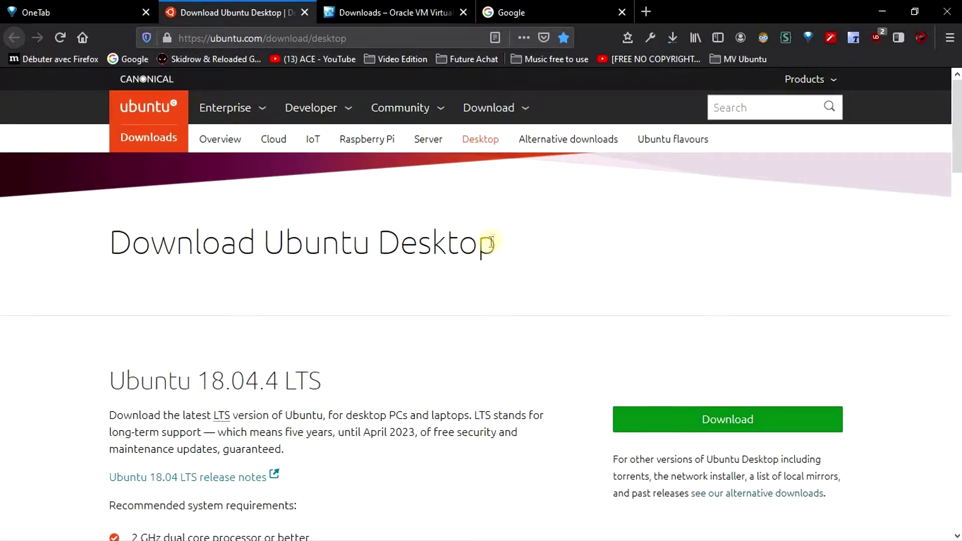
{"action": "scroll", "coordinate": [444, 244], "scroll_direction": "down", "scroll_amount": 4}
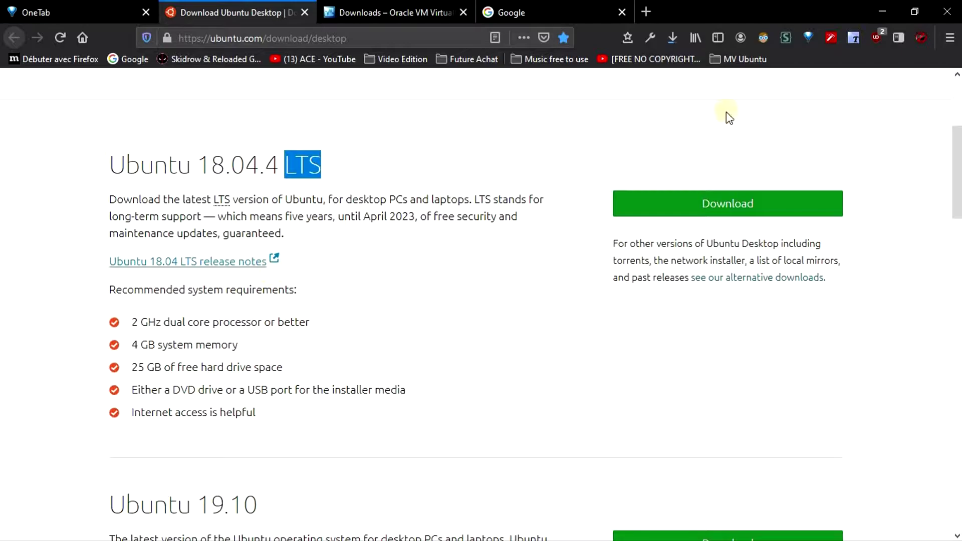
{"action": "left_click", "coordinate": [706, 201]}
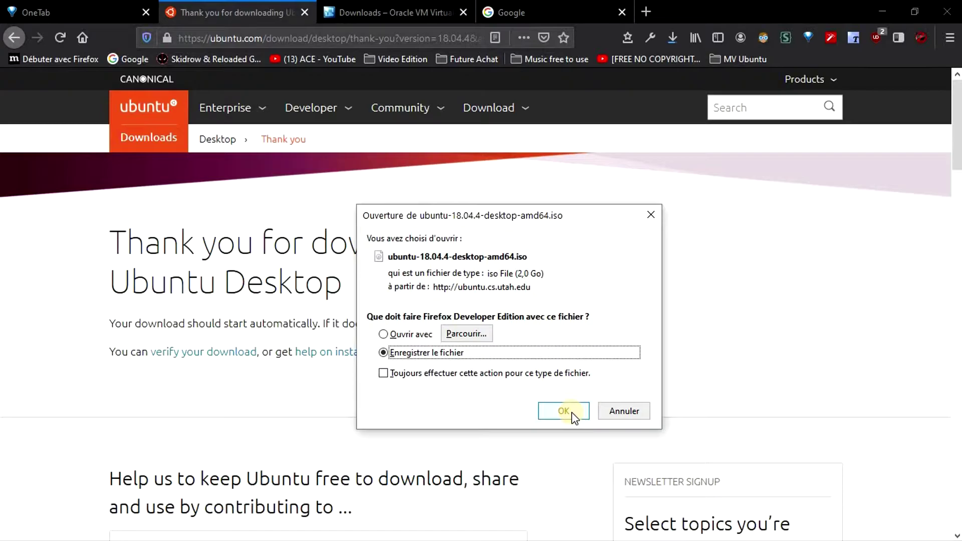
{"action": "left_click", "coordinate": [563, 411]}
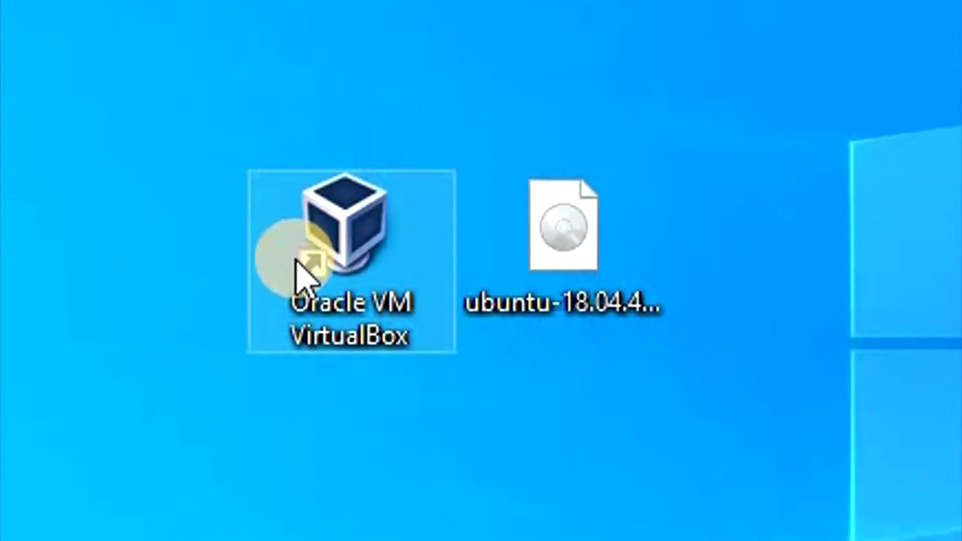
- Launch Oracle VM VirtualBox from the desktop and start creating a new virtual machine
{"action": "left_click", "coordinate": [422, 256]}
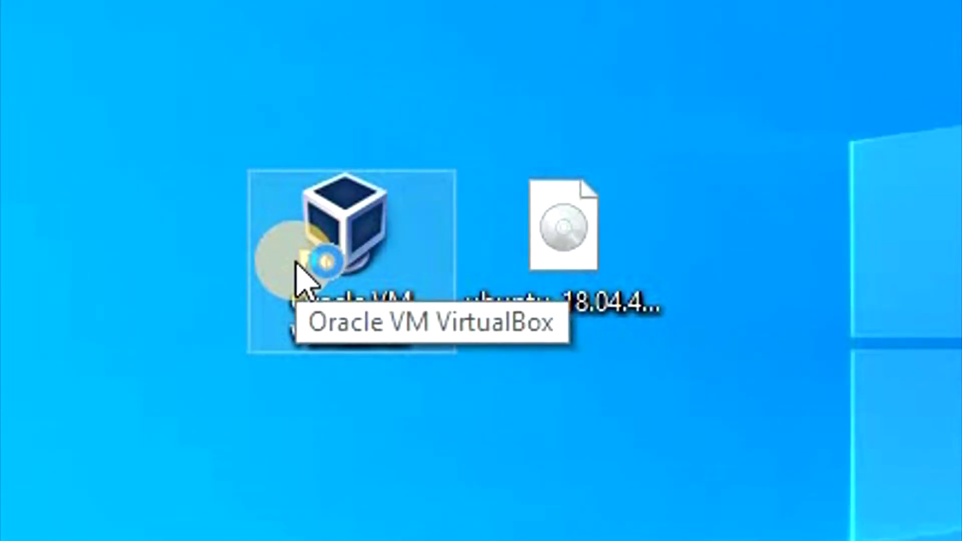
{"action": "double_click", "coordinate": [300, 275]}
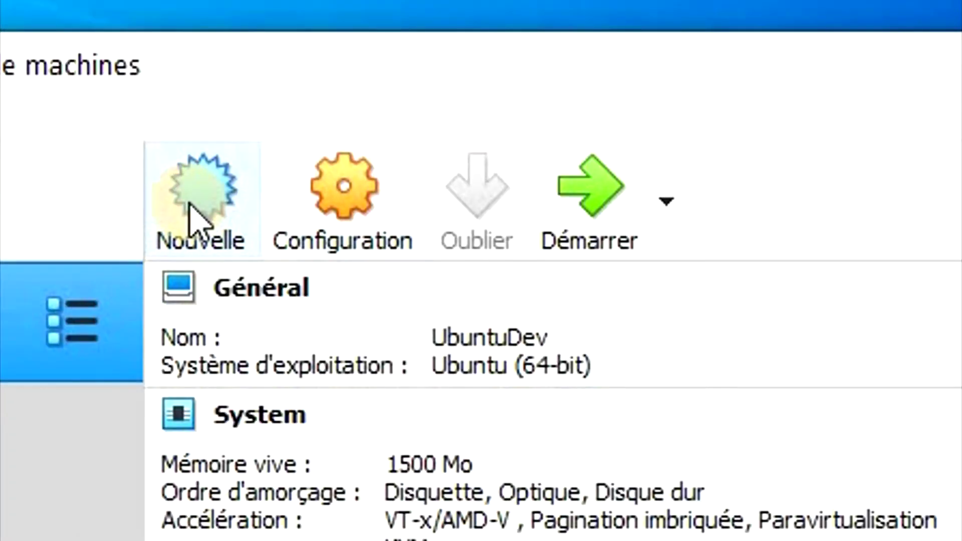
{"action": "left_click", "coordinate": [382, 131]}
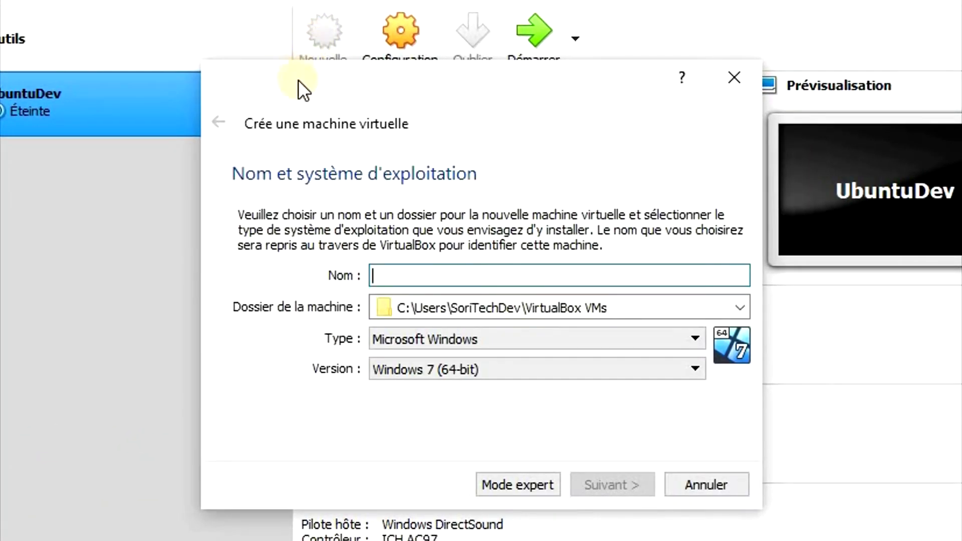
- Name the new virtual machine UbuntuTuto, with type Linux and version Ubuntu (64-bit)
{"action": "left_click", "coordinate": [464, 281]}
{"action": "type", "text": "UbuntuTuto"}
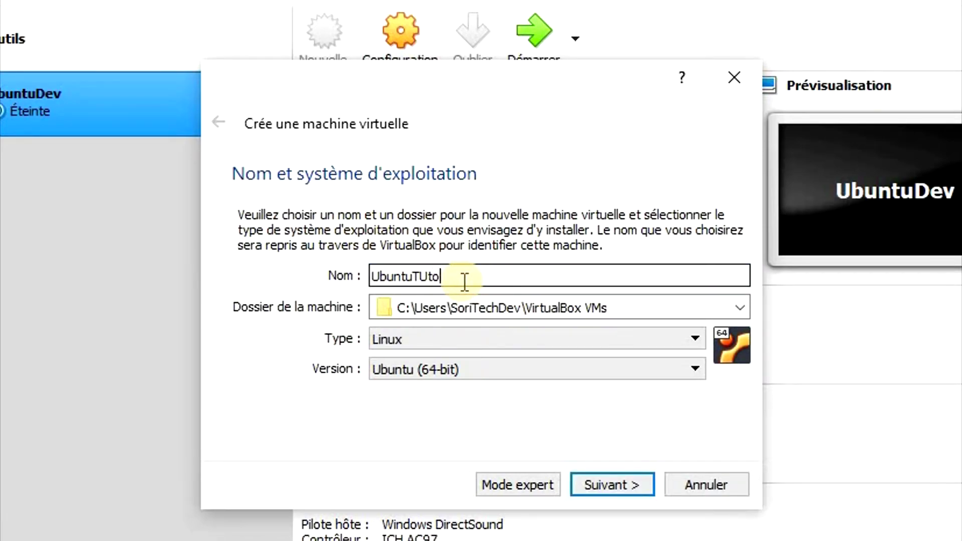
{"action": "left_click", "coordinate": [411, 340]}
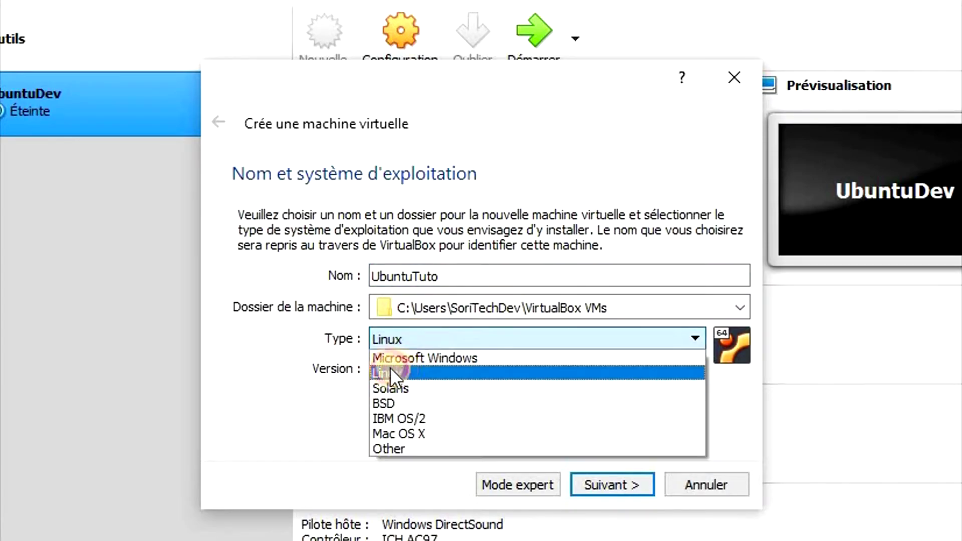
{"action": "left_click", "coordinate": [401, 369]}
{"action": "left_click", "coordinate": [393, 368]}
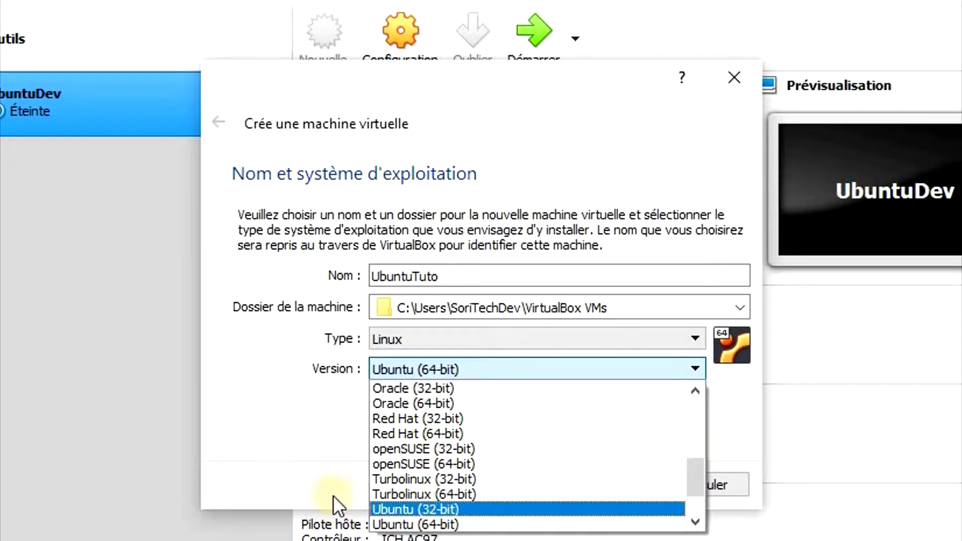
{"action": "left_click", "coordinate": [295, 460]}
{"action": "left_click", "coordinate": [621, 486]}
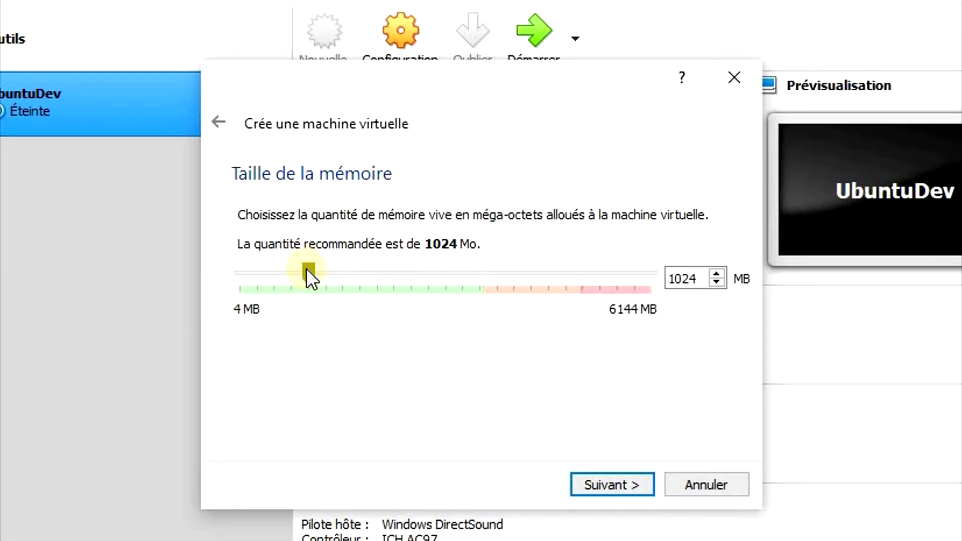
- Accept 1024 MB of memory and choose to create a new virtual hard disk of file type VHD
{"action": "left_click", "coordinate": [649, 484]}
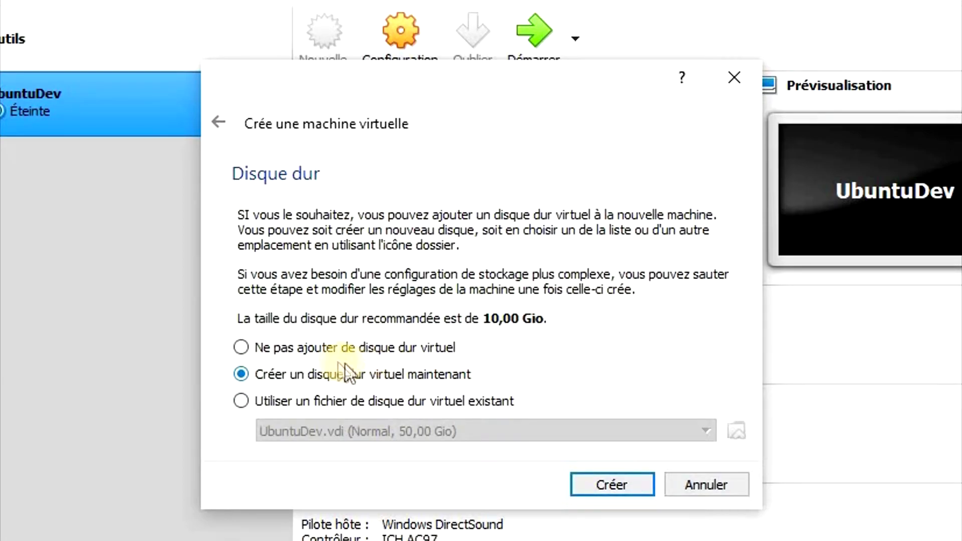
{"action": "left_click", "coordinate": [622, 487]}
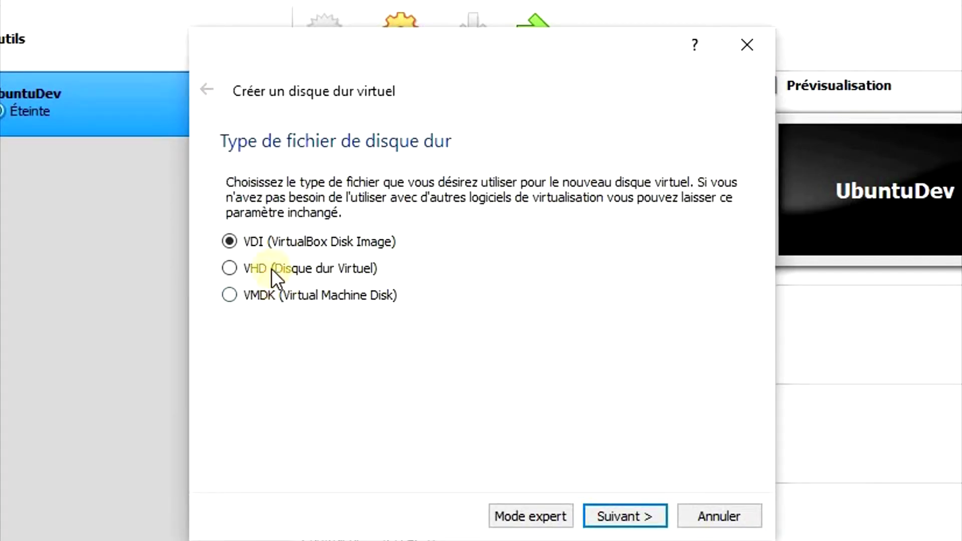
{"action": "left_click", "coordinate": [345, 266]}
{"action": "left_click", "coordinate": [613, 514]}
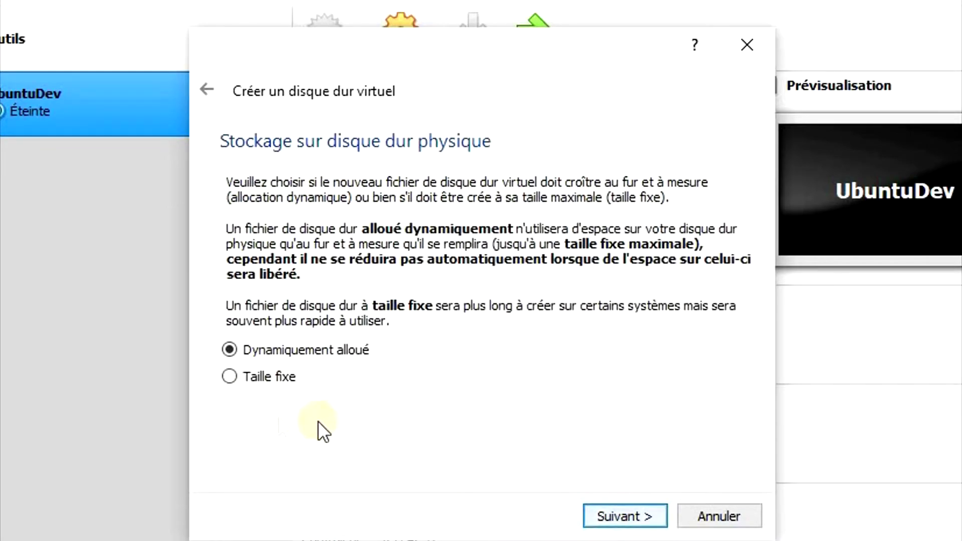
- Make the virtual disk dynamically allocated and create it as UbuntuTuto.vhd with a size of 10,00 Gio
{"action": "left_click", "coordinate": [284, 378]}
{"action": "left_click", "coordinate": [289, 351]}
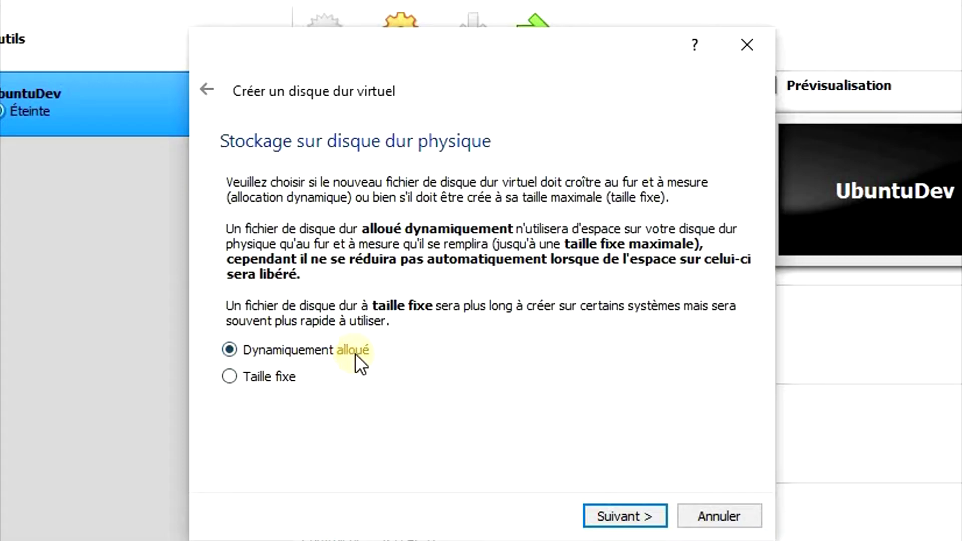
{"action": "left_click", "coordinate": [268, 374]}
{"action": "left_click", "coordinate": [312, 351]}
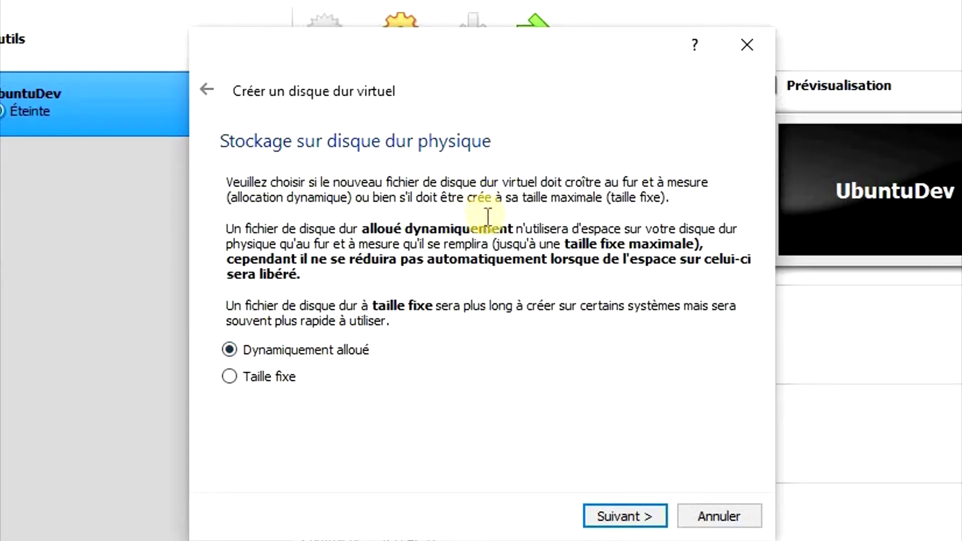
{"action": "left_click", "coordinate": [262, 375]}
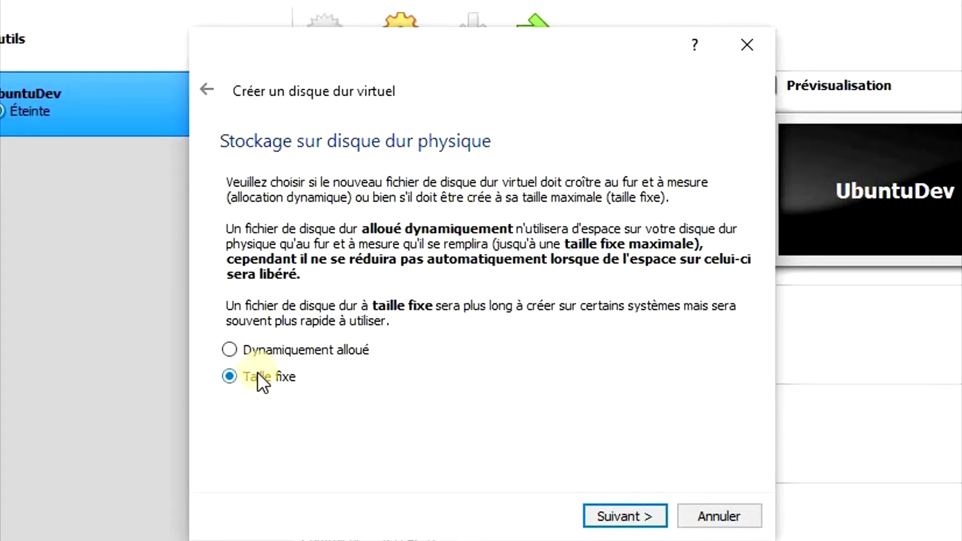
{"action": "left_click", "coordinate": [306, 350]}
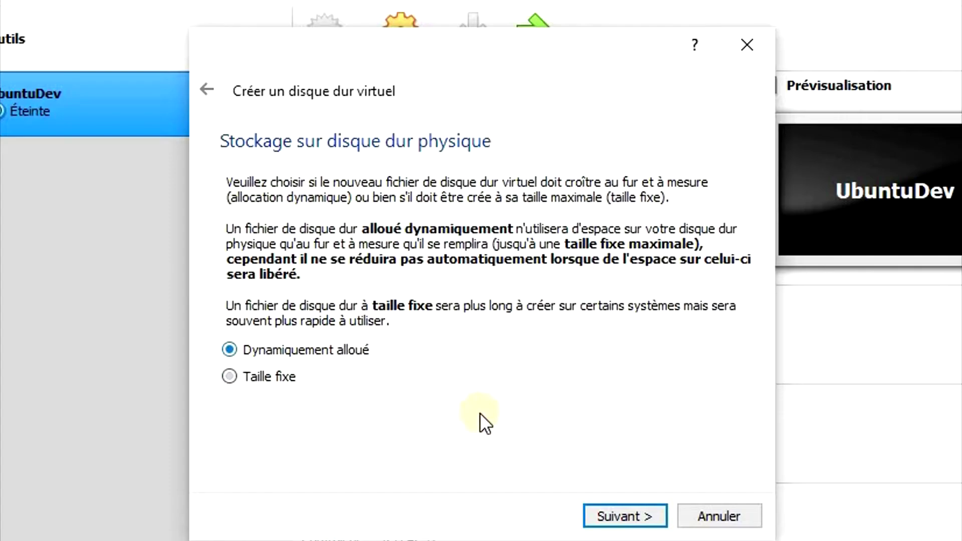
{"action": "left_click", "coordinate": [622, 517]}
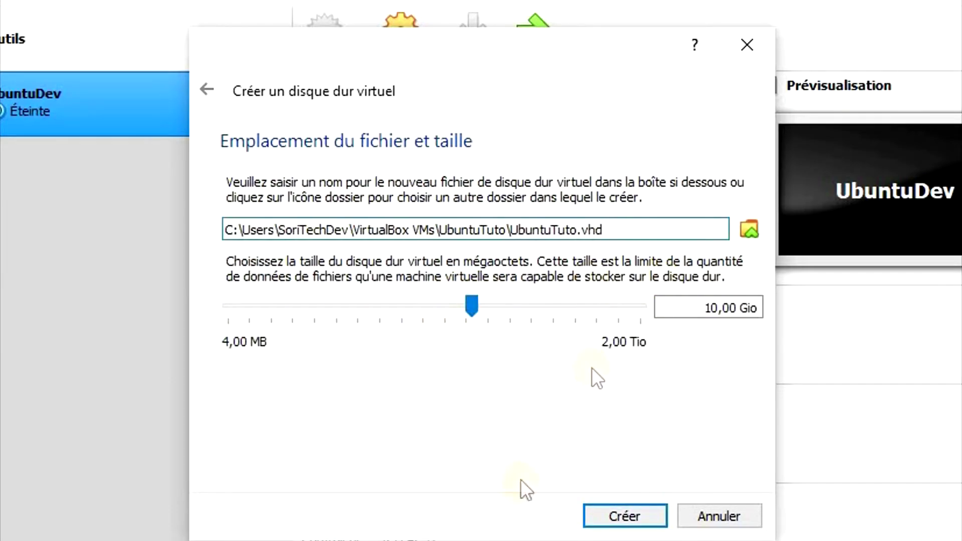
{"action": "left_click", "coordinate": [611, 521]}
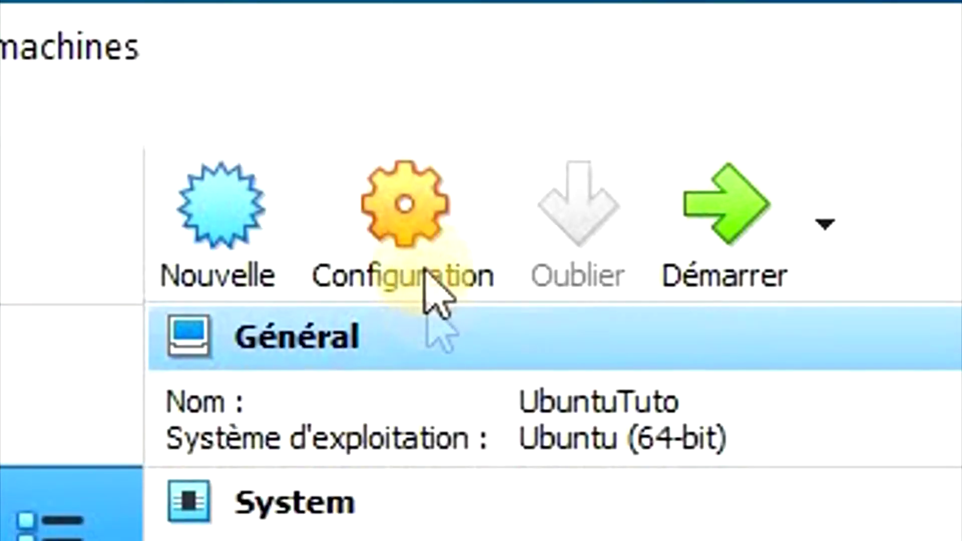
- Attach ubuntu-18.04.4-desktop-amd64.iso from the Bureau folder to UbuntuTuto's empty IDE optical drive and save the storage settings
{"action": "left_click", "coordinate": [419, 261]}
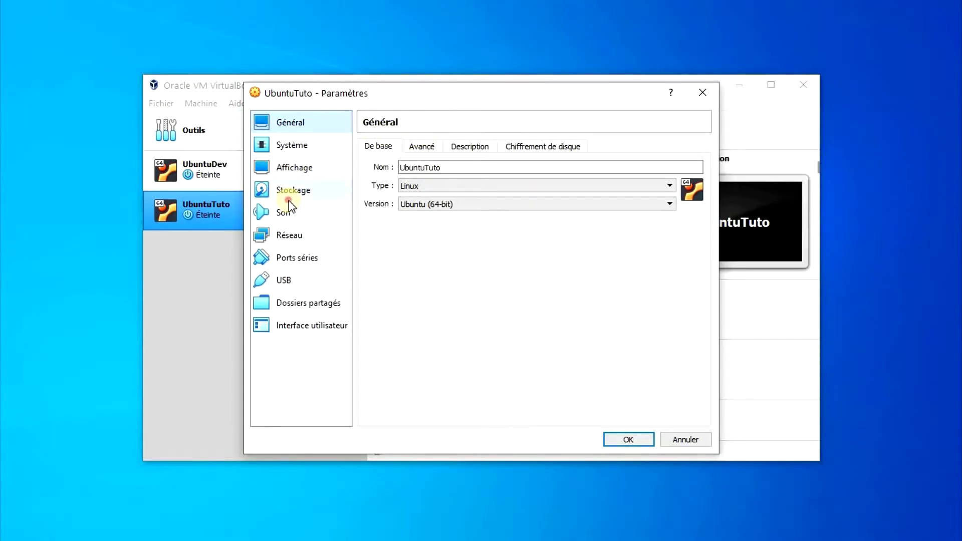
{"action": "left_click", "coordinate": [289, 199]}
{"action": "left_click", "coordinate": [383, 178]}
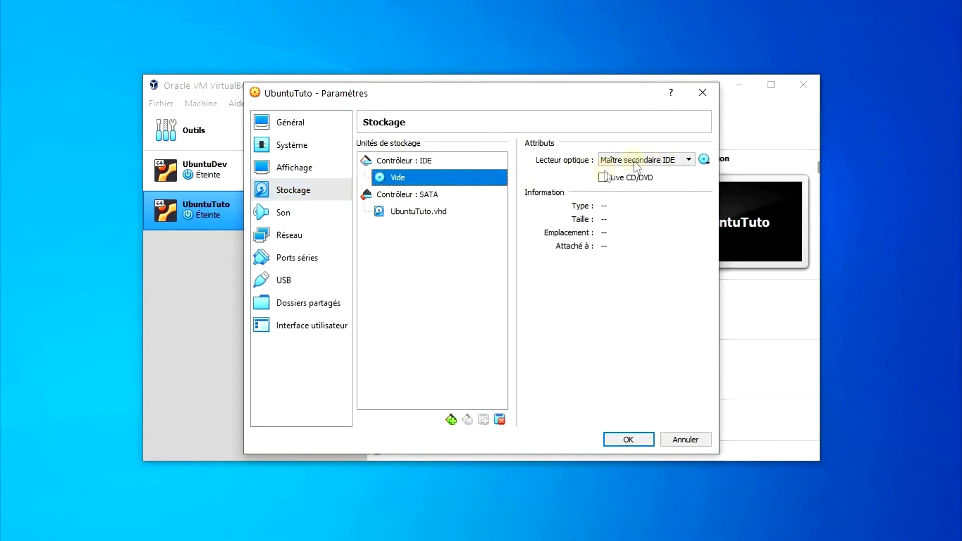
{"action": "left_click", "coordinate": [704, 161]}
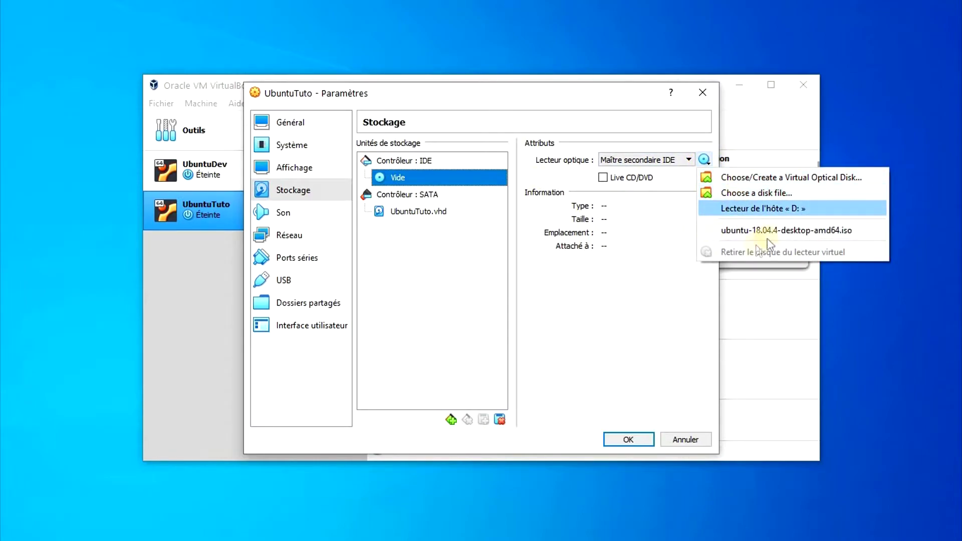
{"action": "left_click", "coordinate": [737, 193]}
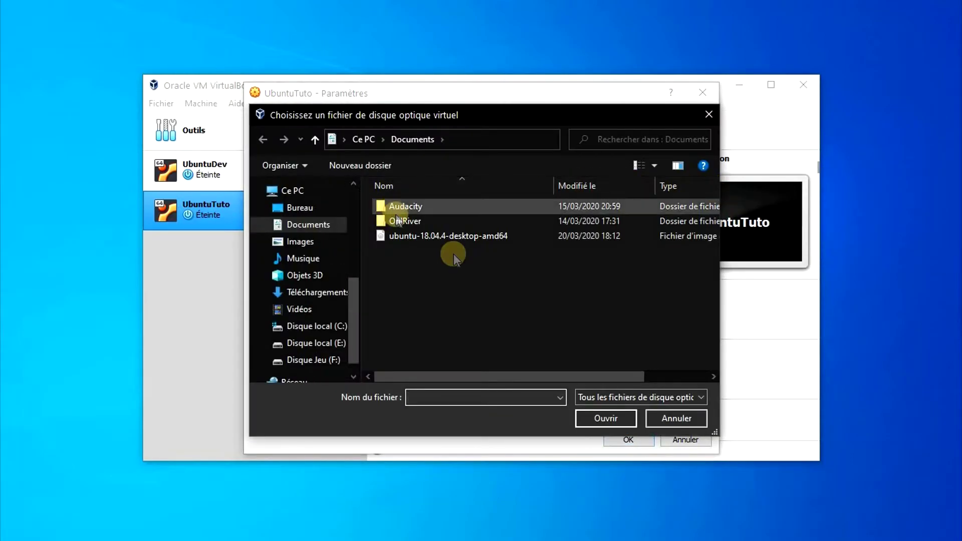
{"action": "left_click", "coordinate": [333, 211]}
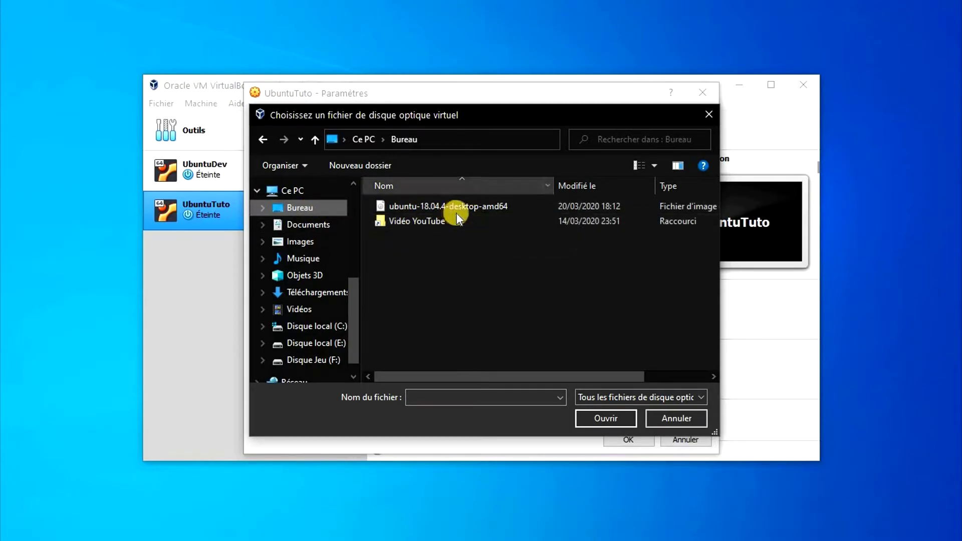
{"action": "left_click", "coordinate": [459, 209]}
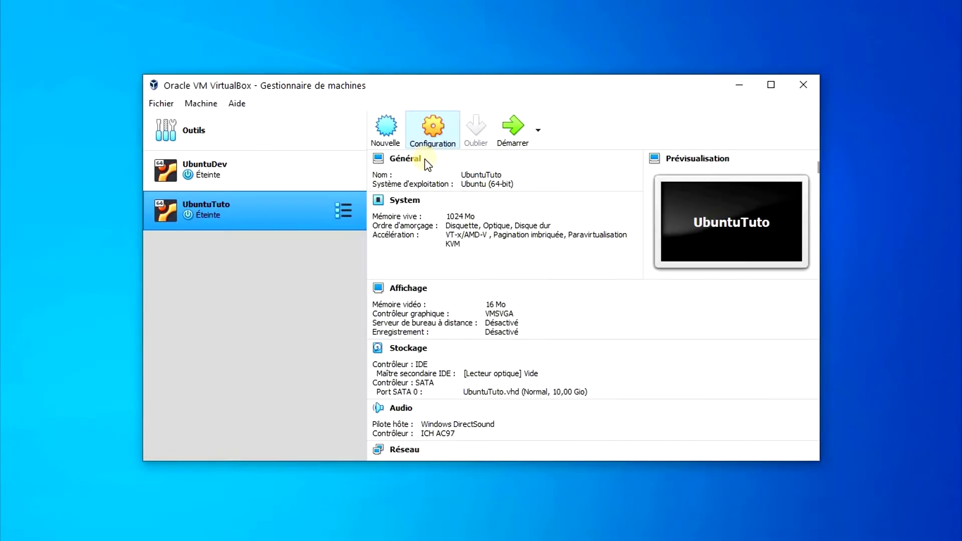
{"action": "left_click", "coordinate": [427, 160]}
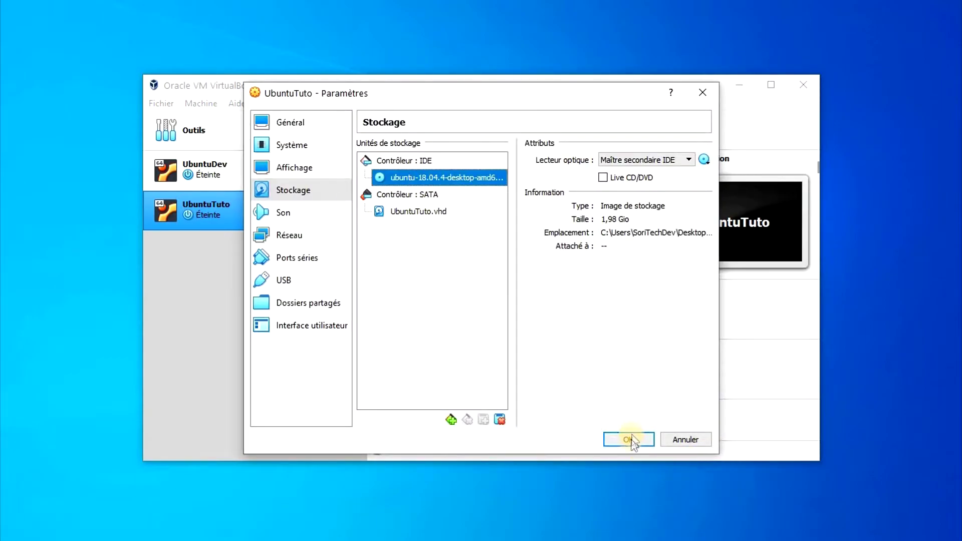
{"action": "left_click", "coordinate": [630, 440]}
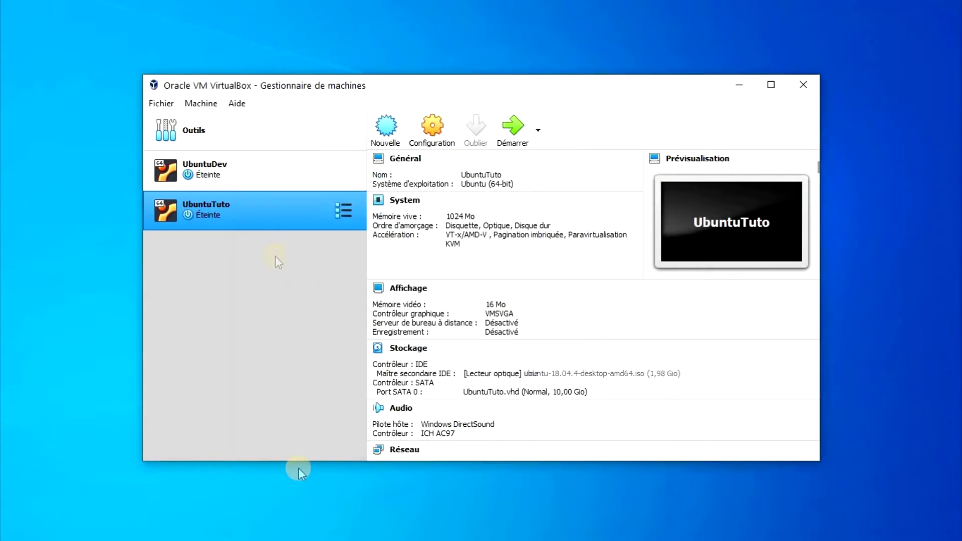
- Start the newly created virtual machine with ubuntu-18.04.4-desktop-amd64.iso as its start-up disk
{"action": "left_click", "coordinate": [515, 142]}
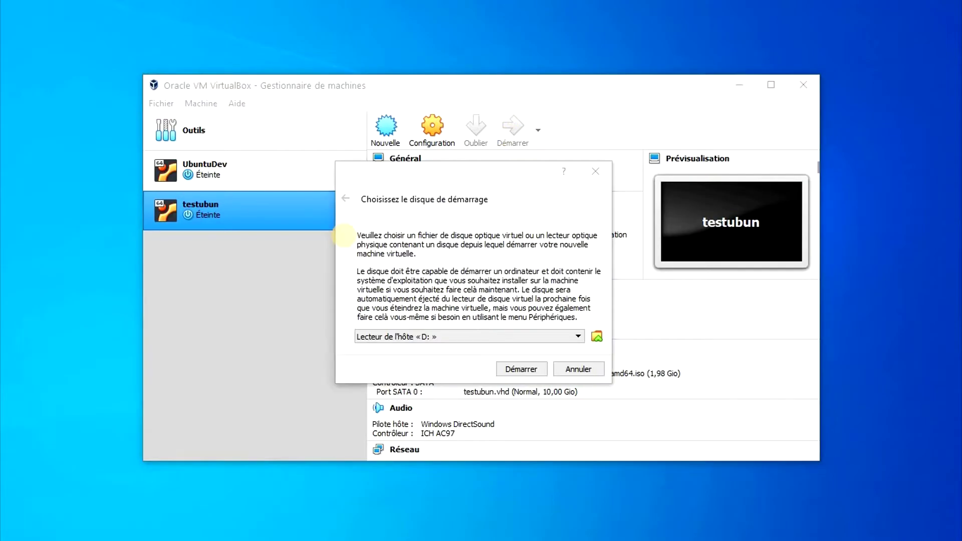
{"action": "left_click", "coordinate": [423, 335]}
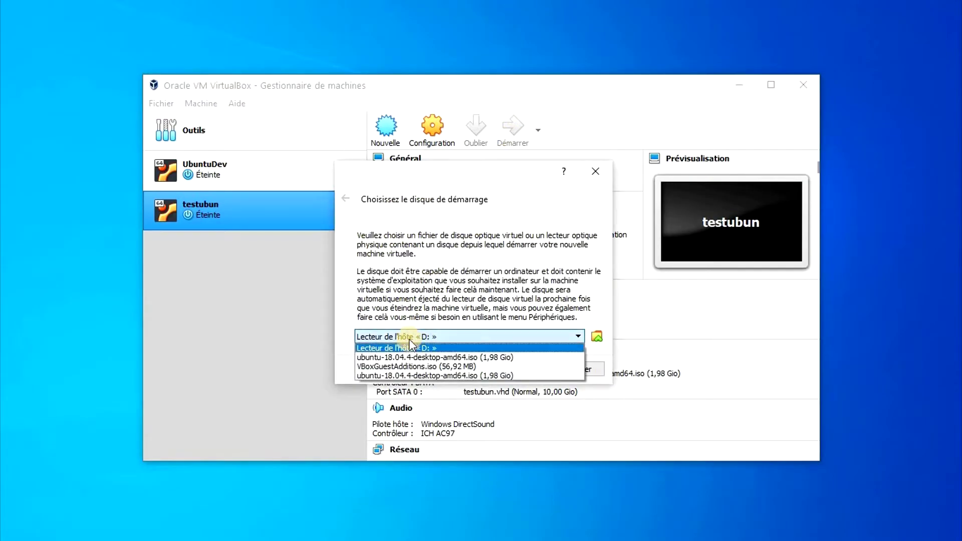
{"action": "left_click", "coordinate": [407, 375]}
{"action": "left_click", "coordinate": [517, 371]}
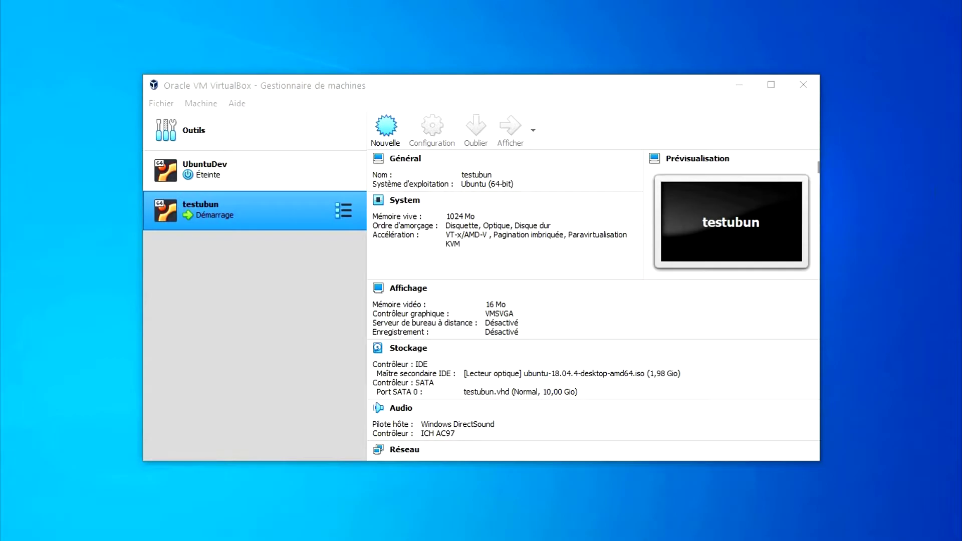
{"action": "left_click_drag", "start_coordinate": [961, 85], "coordinate": [491, 83]}
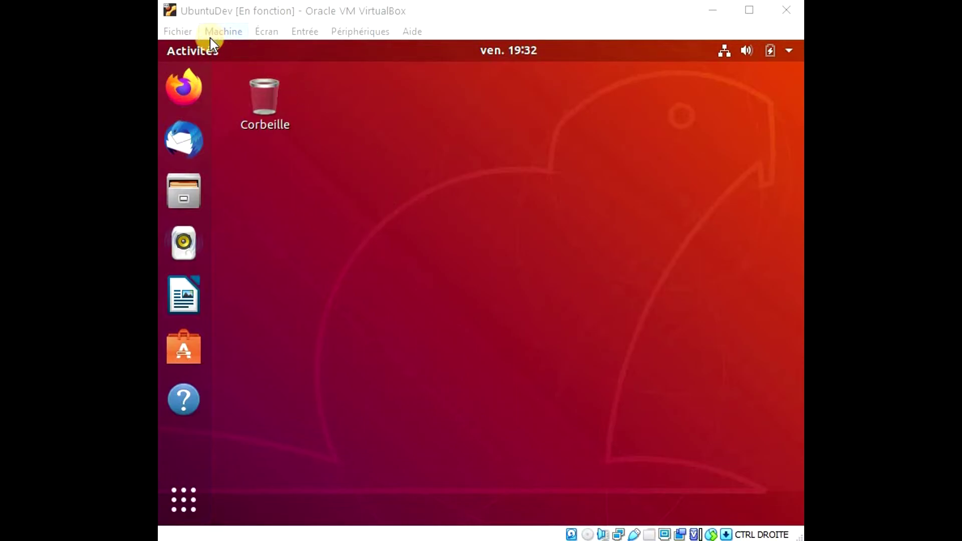
- Find the Terminal application in the UbuntuDev virtual machine and open it
{"action": "left_click", "coordinate": [194, 33]}
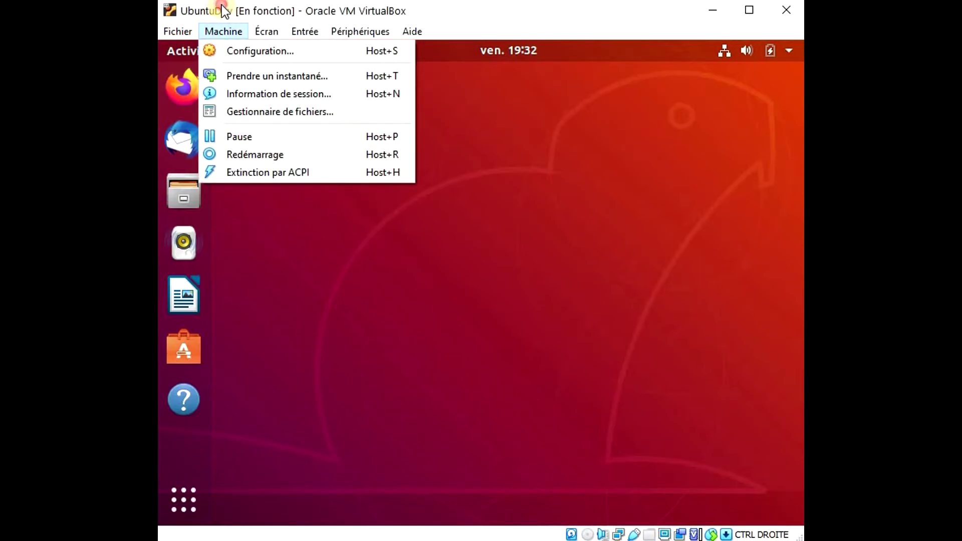
{"action": "left_click", "coordinate": [184, 348]}
{"action": "left_click", "coordinate": [206, 509]}
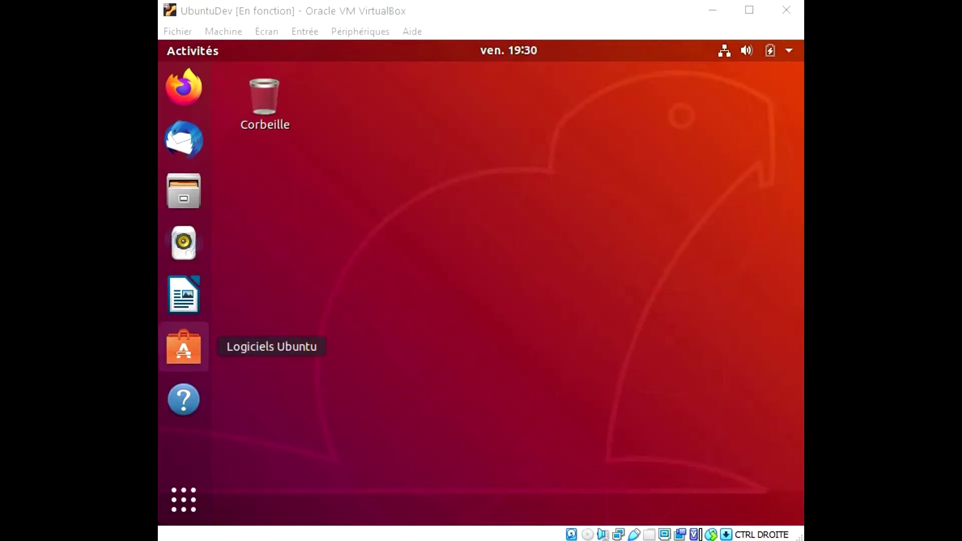
{"action": "type", "text": "te"}
{"action": "type", "text": "rminall"}
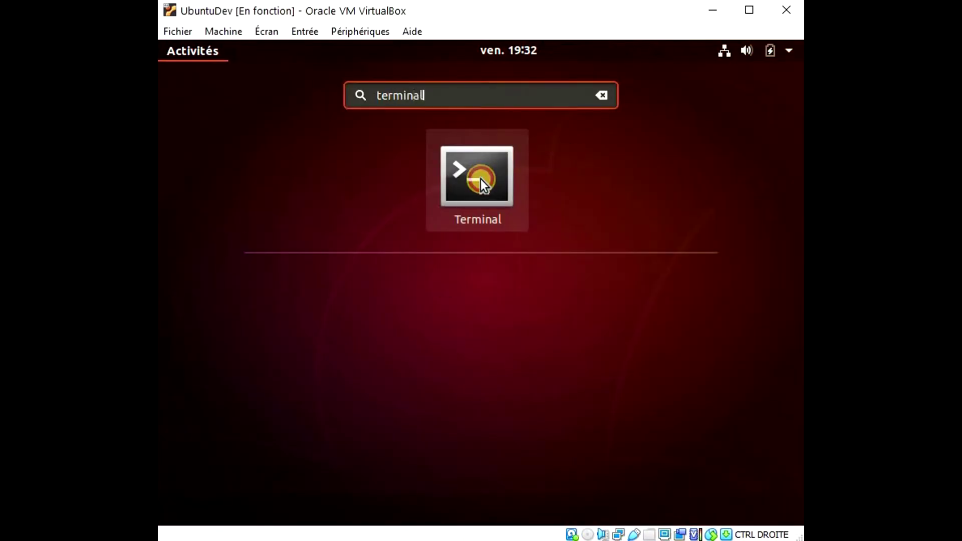
{"action": "left_click", "coordinate": [482, 182]}
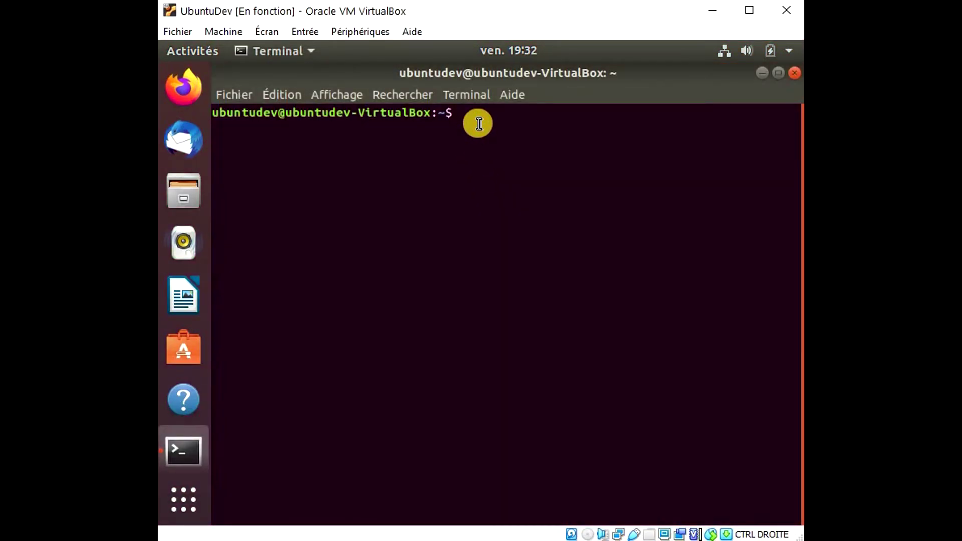
- Refresh Ubuntu's package lists with sudo apt update
{"action": "type", "text": "sudo apt"}
{"action": "type", "text": "insta"}
{"action": "key", "text": "BackSpace"}
{"action": "key", "text": "BackSpace"}
{"action": "key", "text": "BackSpace"}
{"action": "key", "text": "BackSpace"}
{"action": "key", "text": "BackSpace"}
{"action": "type", "text": "update"}
{"action": "key", "text": "Return"}
{"action": "key", "text": "Return"}
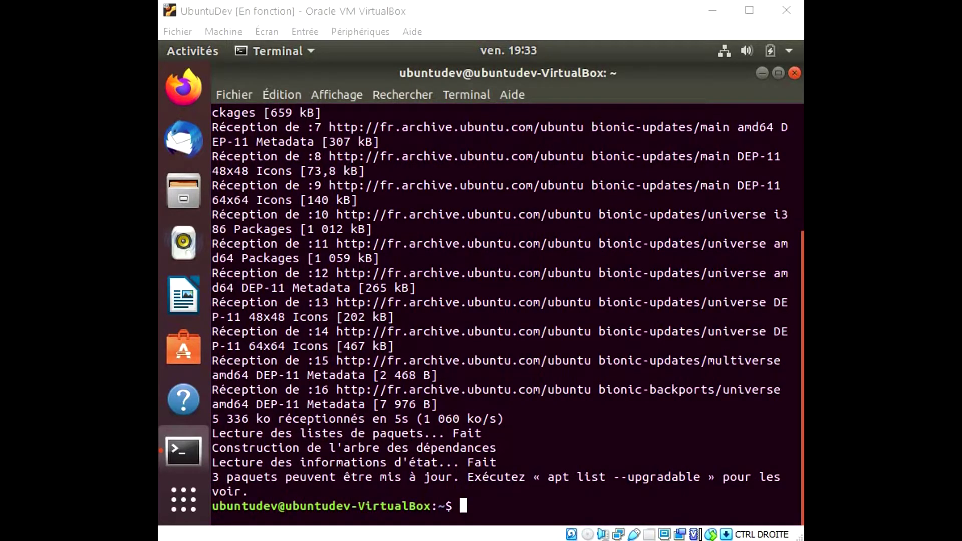
- Run sudo apt-get update in the terminal
{"action": "left_click", "coordinate": [467, 506]}
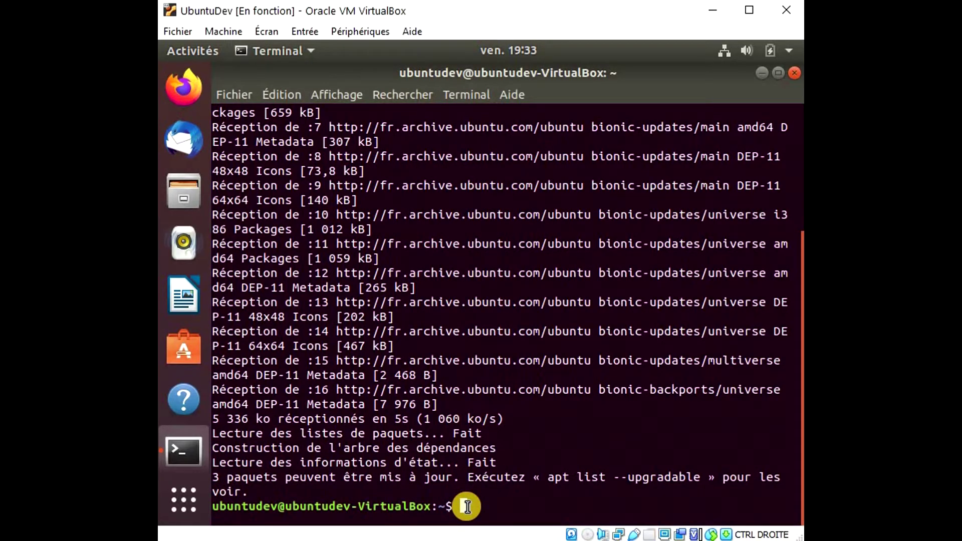
{"action": "type", "text": "sudo apt-get update"}
{"action": "key", "text": "Return"}
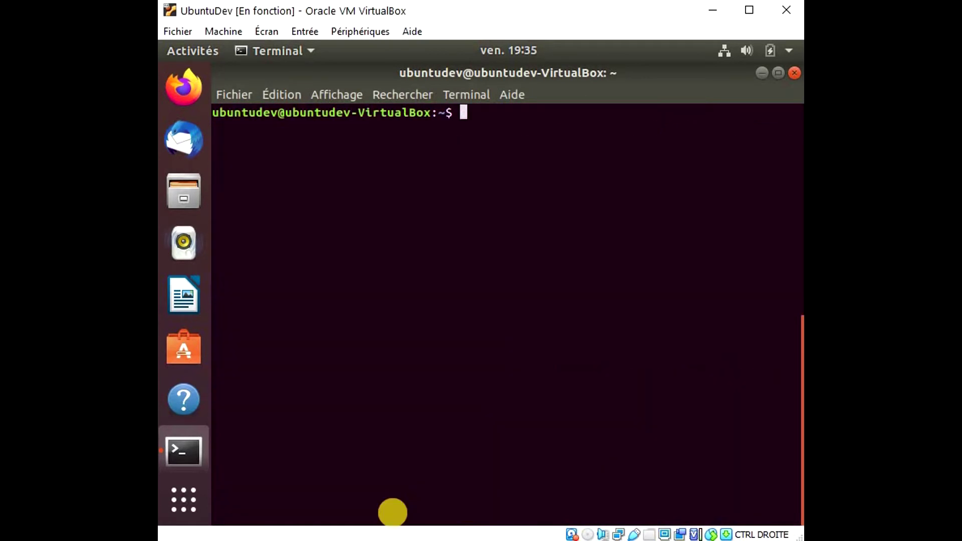
{"action": "type", "text": "sudo apt install builkd"}
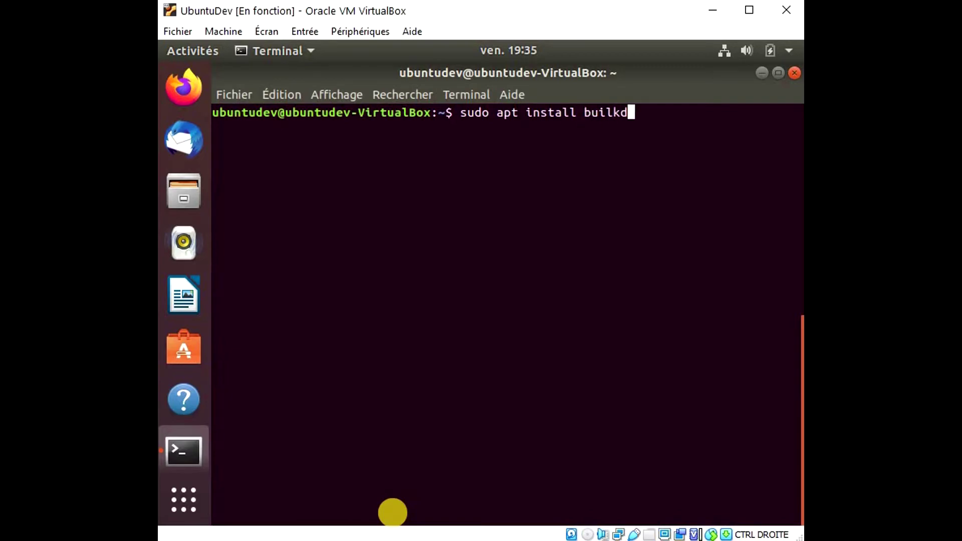
{"action": "key", "text": "BackSpace"}
{"action": "key", "text": "BackSpace"}
{"action": "key", "text": "BackSpace"}
{"action": "key", "text": "BackSpace"}
{"action": "key", "text": "BackSpace"}
{"action": "key", "text": "BackSpace"}
{"action": "key", "text": "BackSpace"}
{"action": "key", "text": "BackSpace"}
{"action": "key", "text": "BackSpace"}
{"action": "key", "text": "BackSpace"}
{"action": "key", "text": "BackSpace"}
{"action": "key", "text": "BackSpace"}
{"action": "key", "text": "BackSpace"}
{"action": "key", "text": "BackSpace"}
{"action": "key", "text": "BackSpace"}
{"action": "key", "text": "BackSpace"}
{"action": "key", "text": "BackSpace"}
{"action": "key", "text": "BackSpace"}
{"action": "key", "text": "BackSpace"}
{"action": "key", "text": "BackSpace"}
{"action": "key", "text": "BackSpace"}
{"action": "key", "text": "BackSpace"}
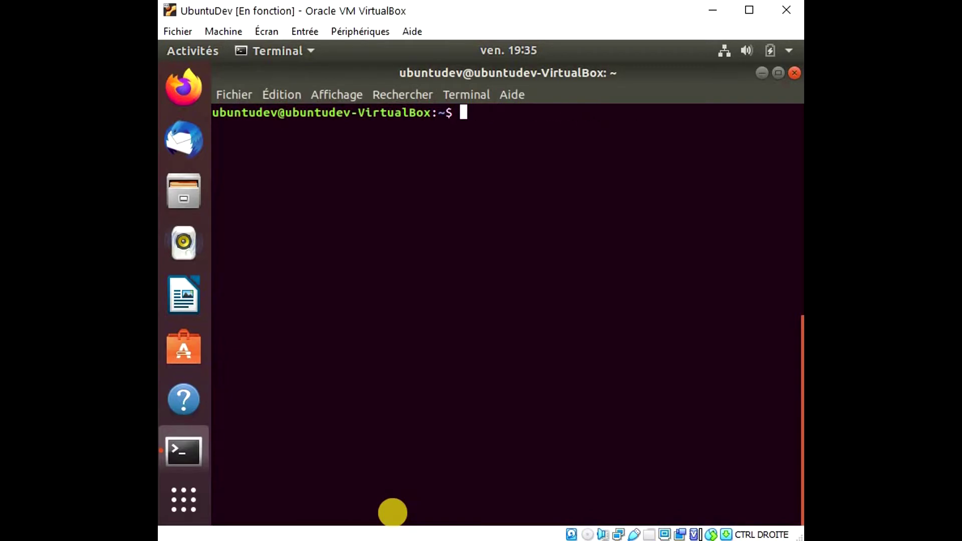
- Install build-essential, dkms and linux-headers-$(uname -r) with sudo apt install, accepting the installation with o
{"action": "type", "text": "sudo apt install build-essential dkms linux-headers-"}
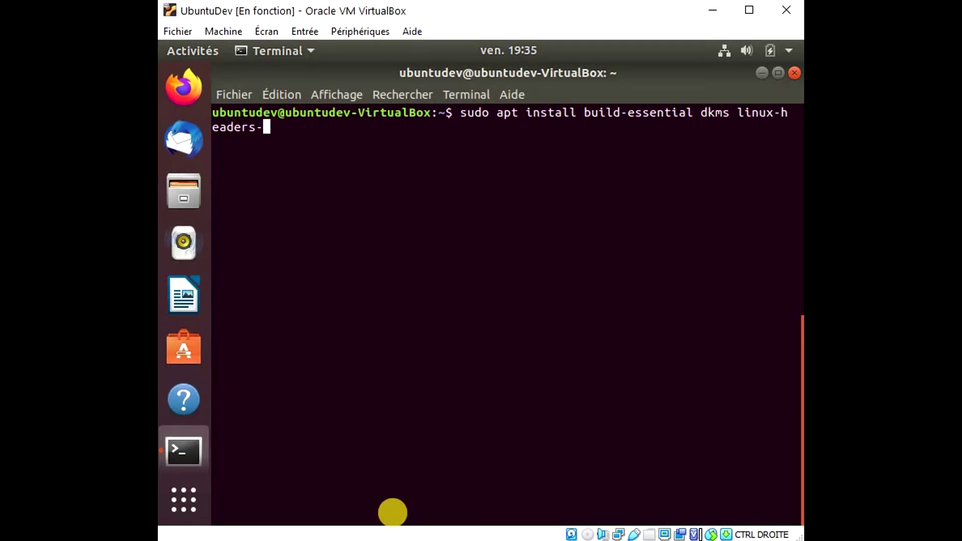
{"action": "type", "text": "$(uname -r)"}
{"action": "key", "text": "Return"}
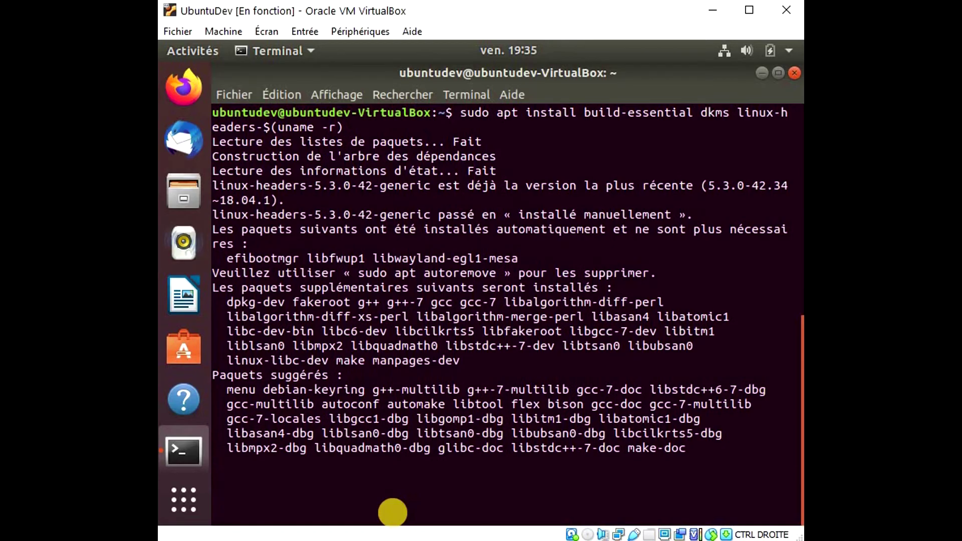
{"action": "type", "text": "o"}
{"action": "key", "text": "Return"}
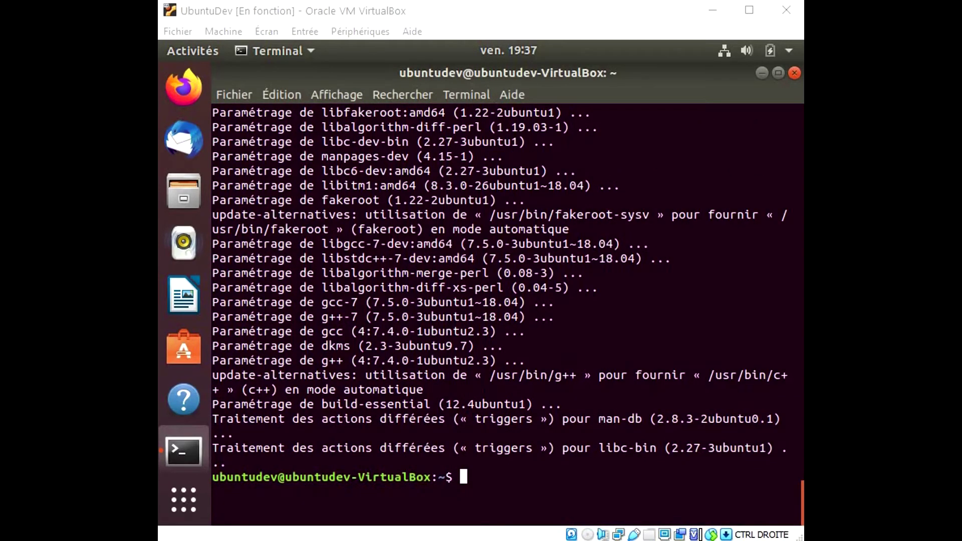
- Insert the Guest Additions CD image into the virtual machine and launch its installer, authorising it with the account password
{"action": "left_click", "coordinate": [343, 13]}
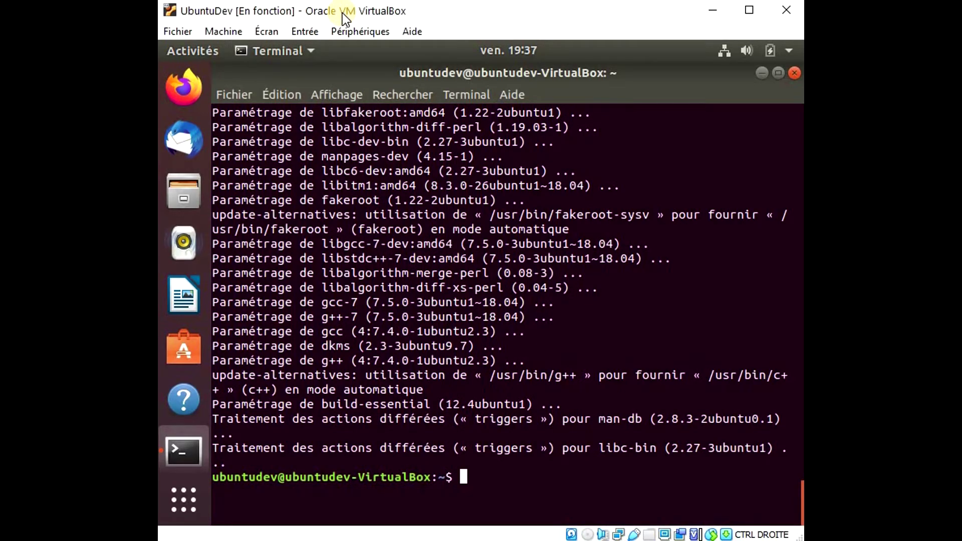
{"action": "left_click", "coordinate": [361, 32]}
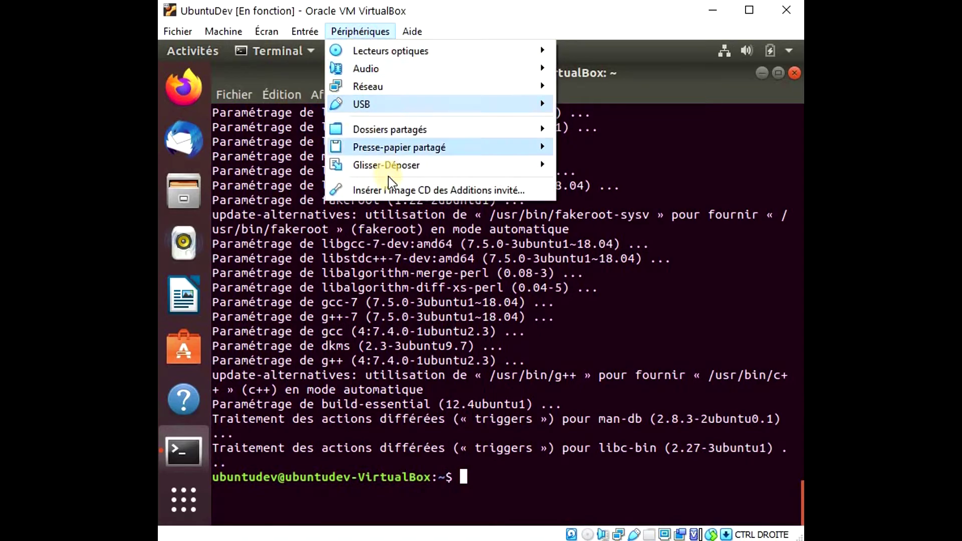
{"action": "left_click", "coordinate": [430, 191]}
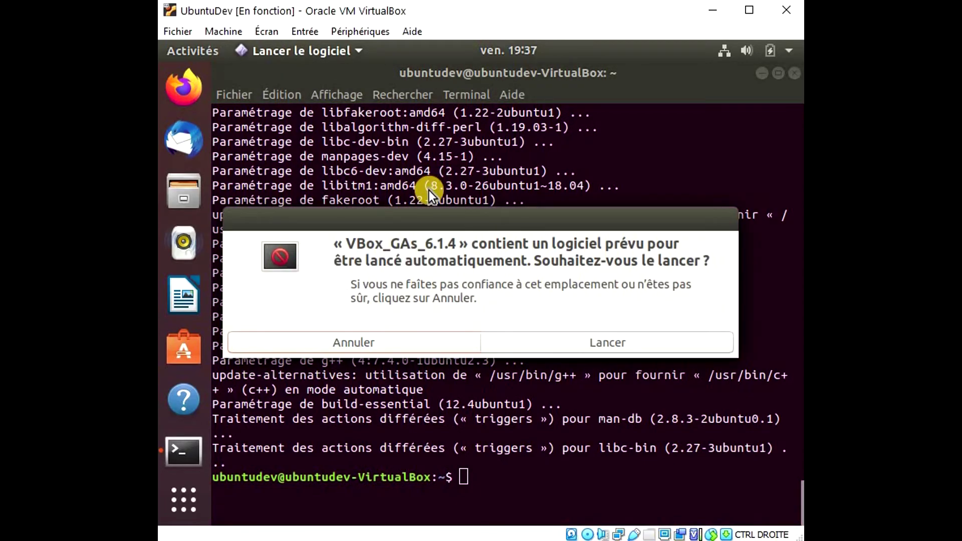
{"action": "left_click", "coordinate": [600, 343]}
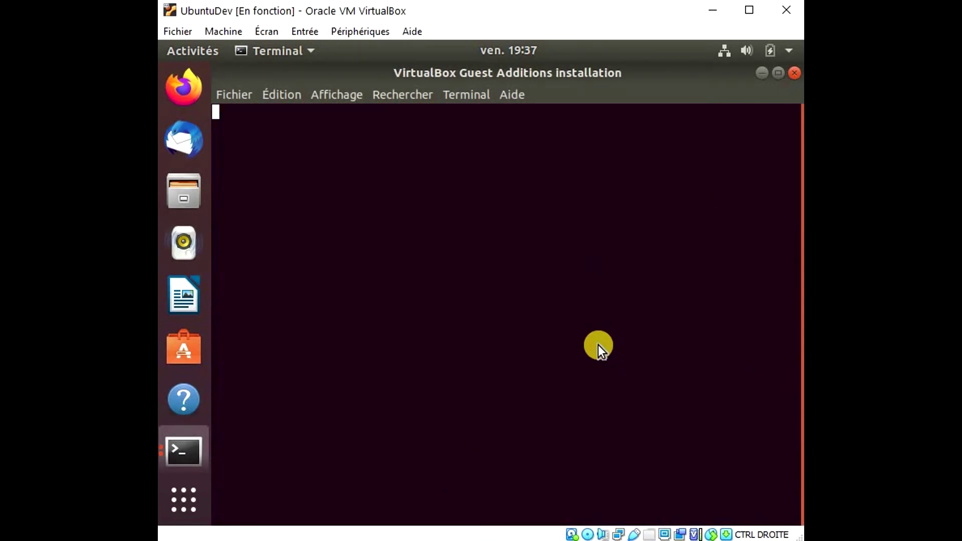
{"action": "type", "text": "***"}
{"action": "key", "text": "Return"}
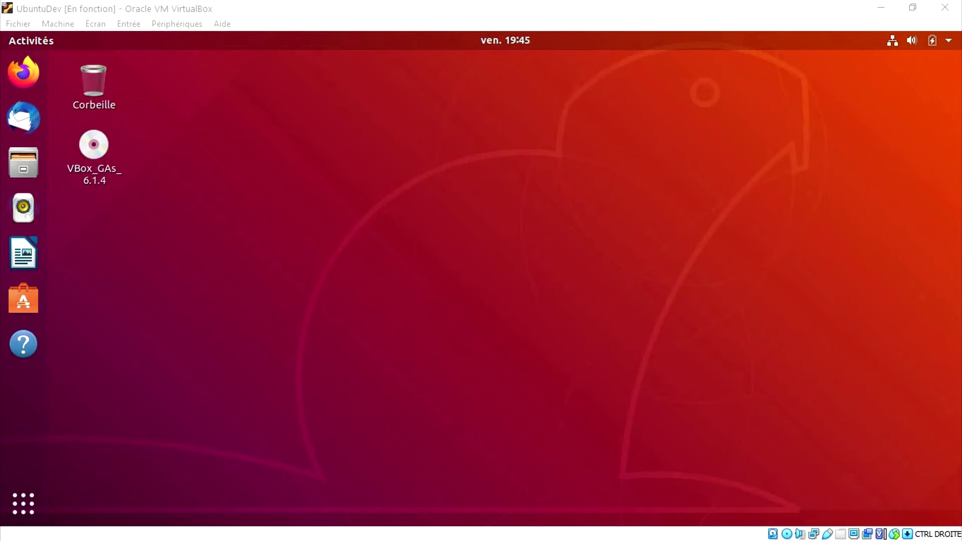
- Open a terminal from the Ubuntu desktop and check the installed GCC version with gcc -v
{"action": "left_click", "coordinate": [516, 145]}
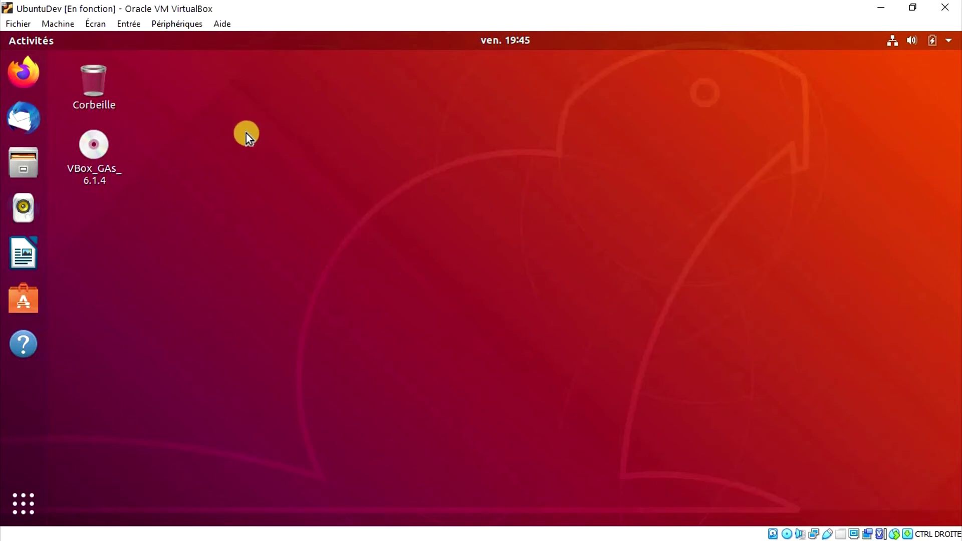
{"action": "key", "text": "super"}
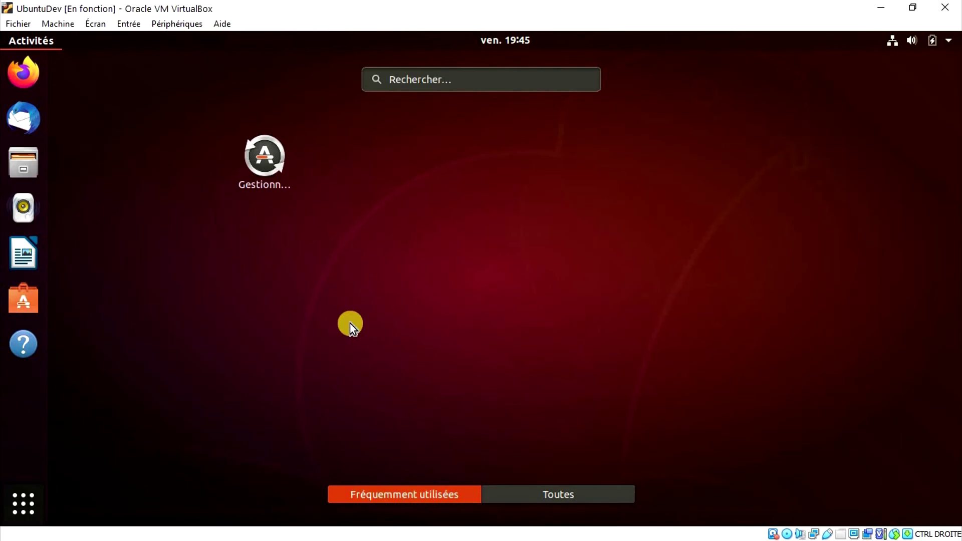
{"action": "type", "text": "terminal"}
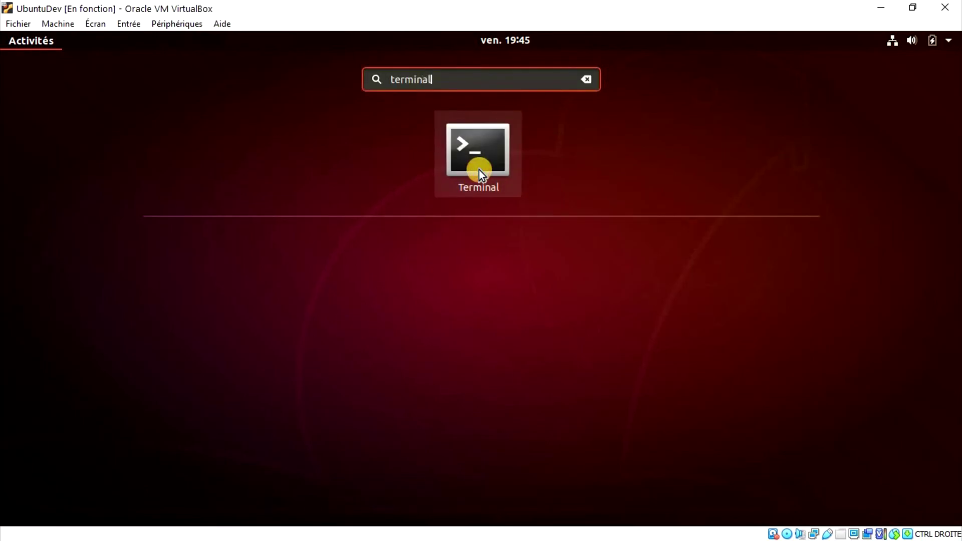
{"action": "left_click", "coordinate": [479, 170]}
{"action": "type", "text": "gcc "}
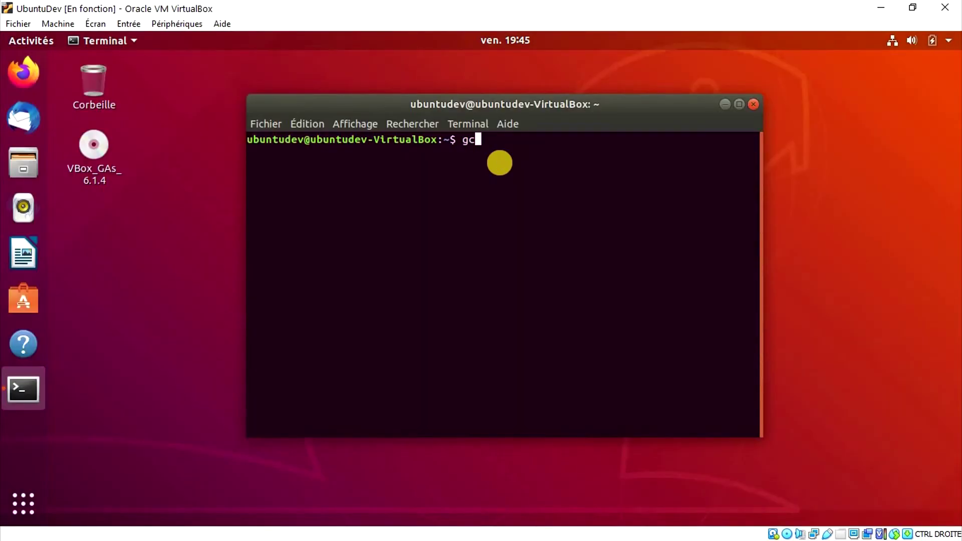
{"action": "type", "text": "-v"}
{"action": "key", "text": "Return"}
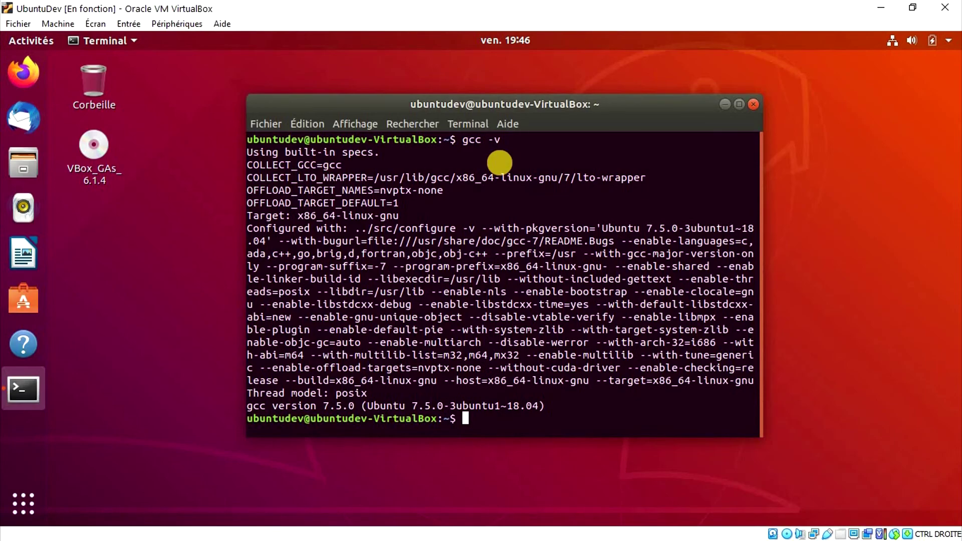
- Check the installed GNU Make version with make -v
{"action": "type", "text": "make -v"}
{"action": "key", "text": "Return"}
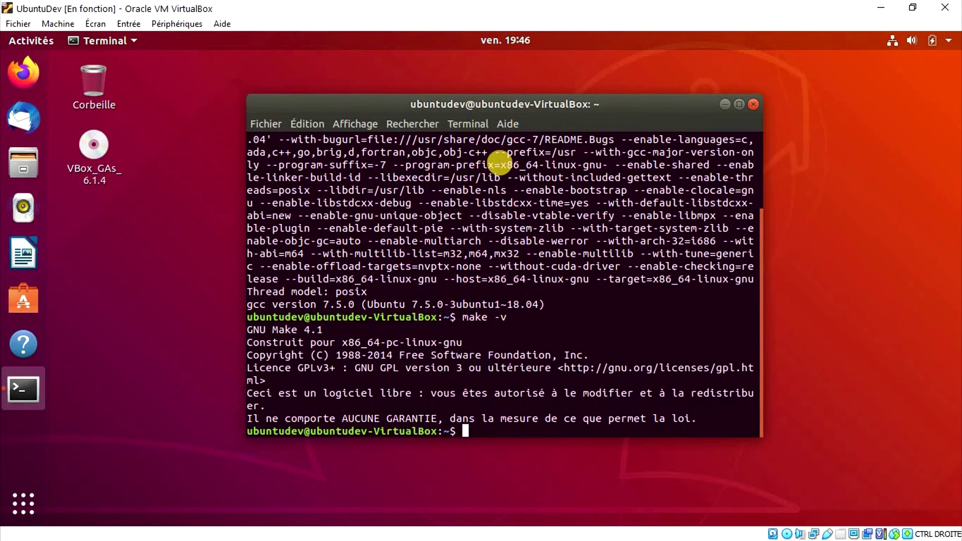
{"action": "left_click", "coordinate": [945, 7]}
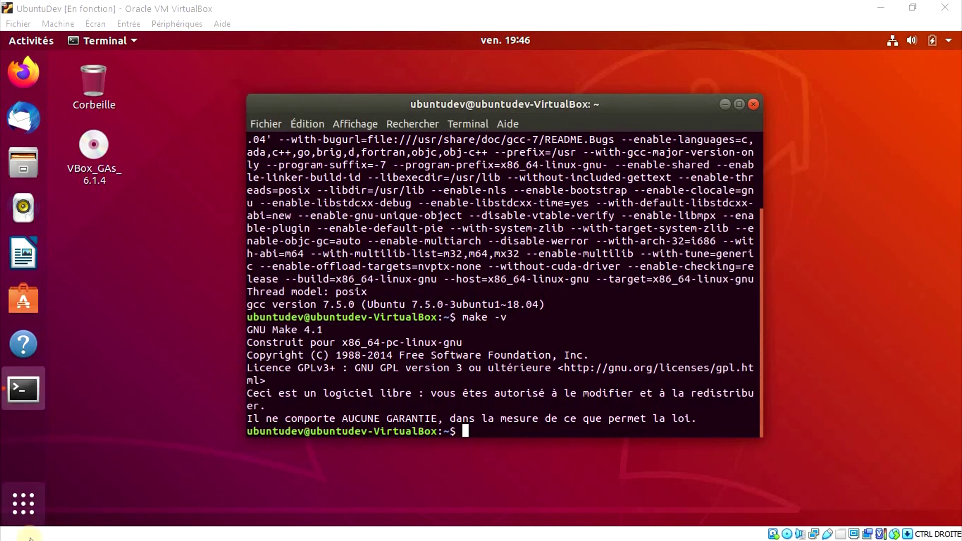